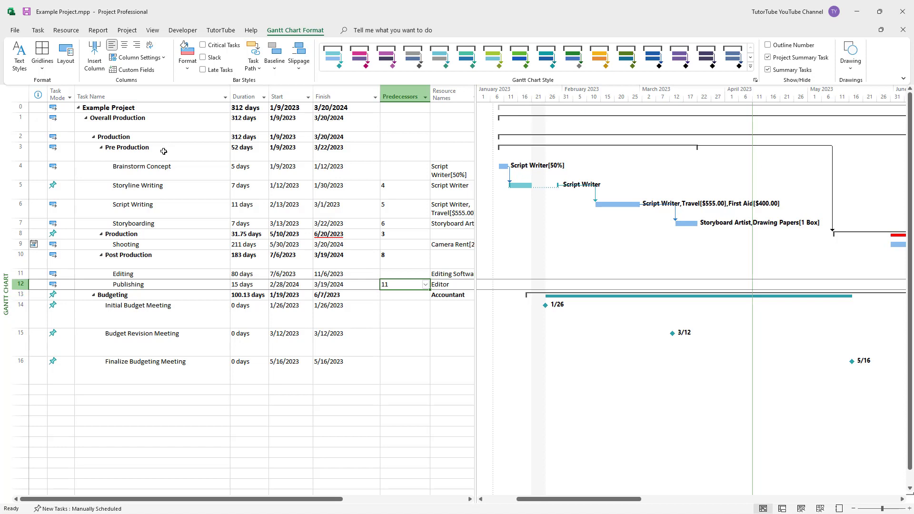
Step: Switch the task sheet from the Entry table to the Variance table
click(175, 224)
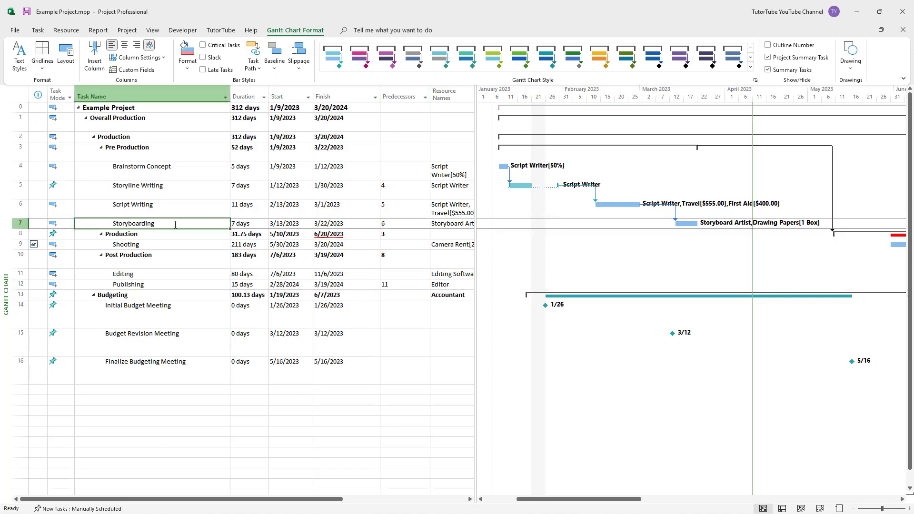
right_click(20, 93)
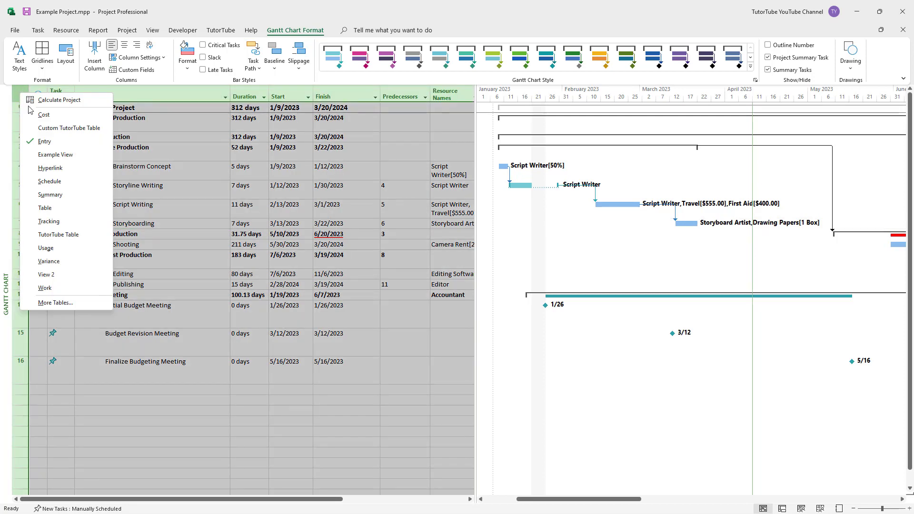
click(48, 262)
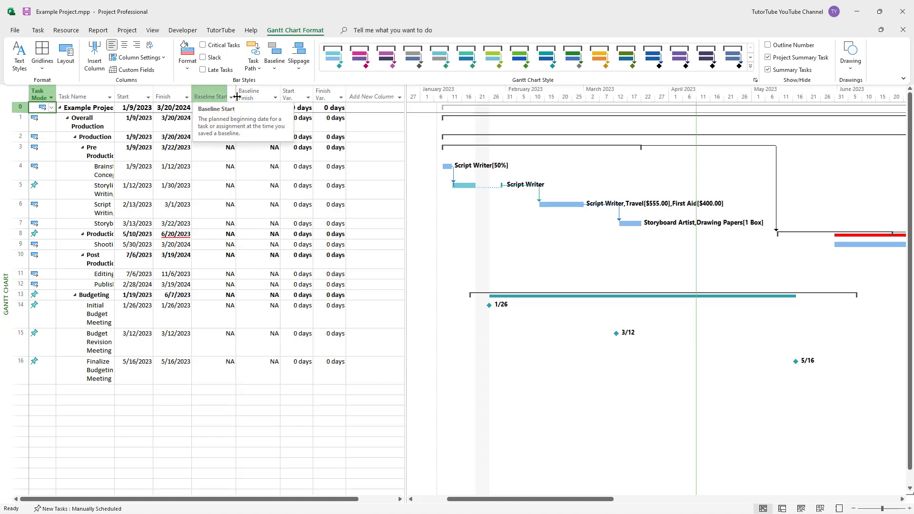
click(267, 94)
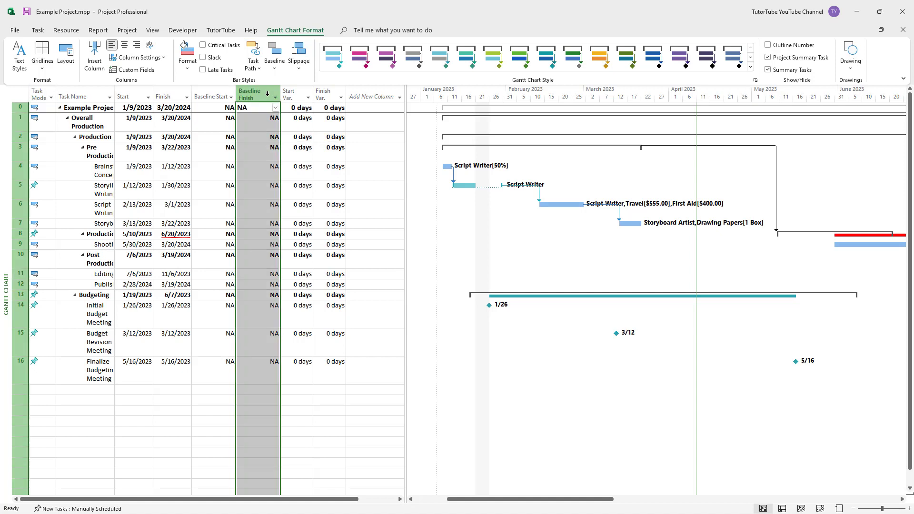
click(288, 205)
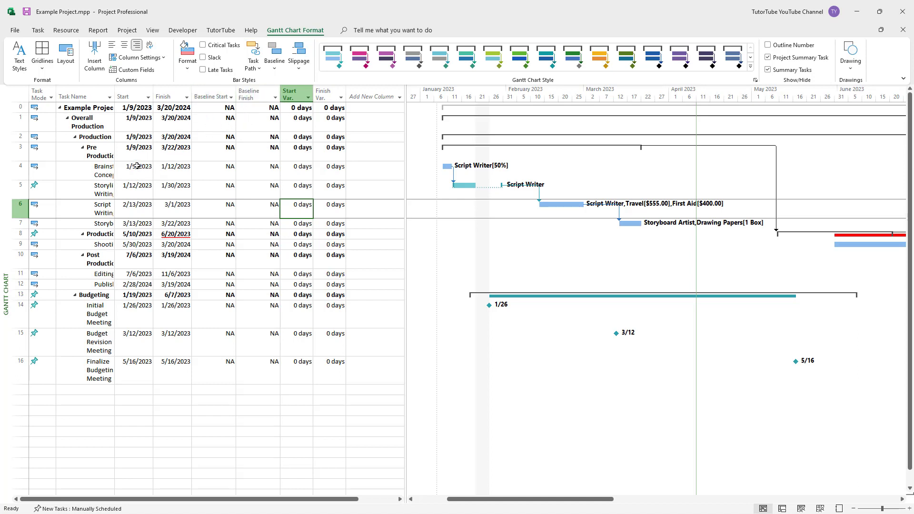
Step: Copy the Start and Finish dates of tasks 4 to 7, Brainstorm Concept through Storyboarding, into their Baseline Start and Baseline Finish cells
drag(138, 166, 180, 216)
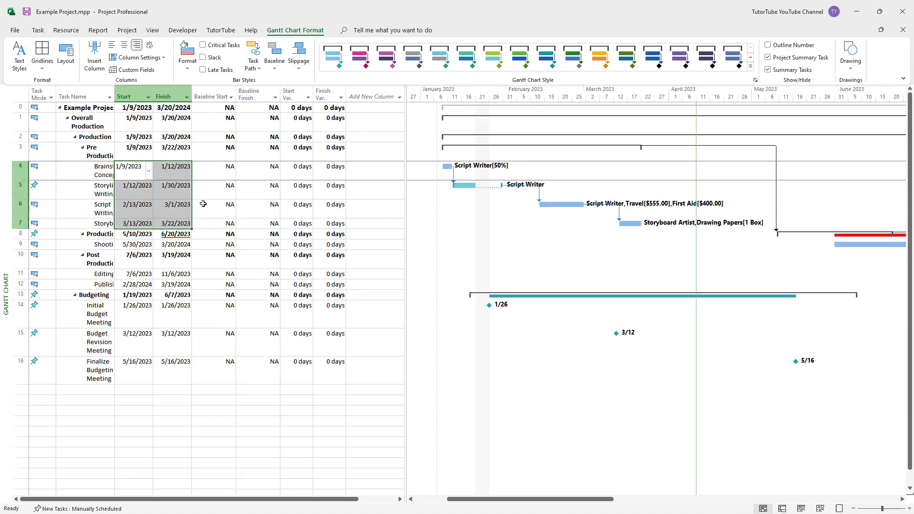
key(ctrl+c)
click(226, 171)
key(ctrl+v)
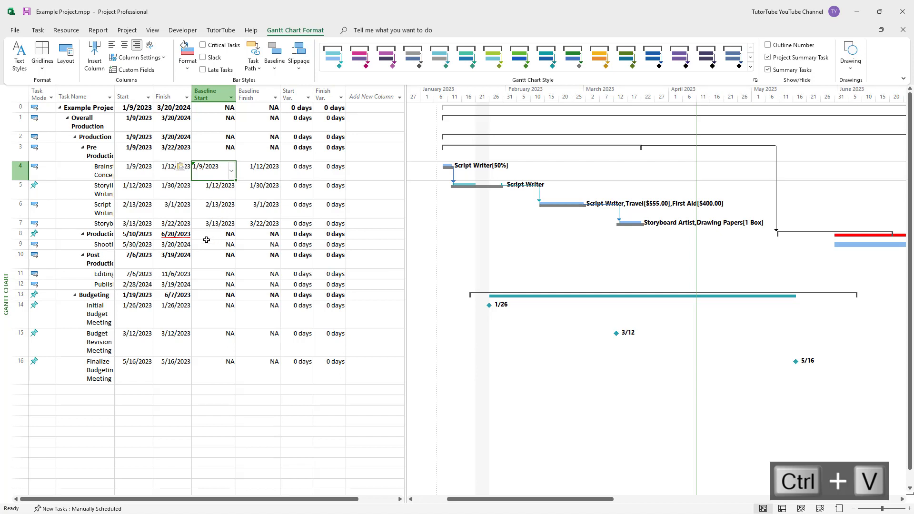
Step: Copy the Start and Finish dates of Shooting, Editing and Publishing into their Baseline Start and Baseline Finish cells
drag(141, 244, 179, 246)
key(ctrl+c)
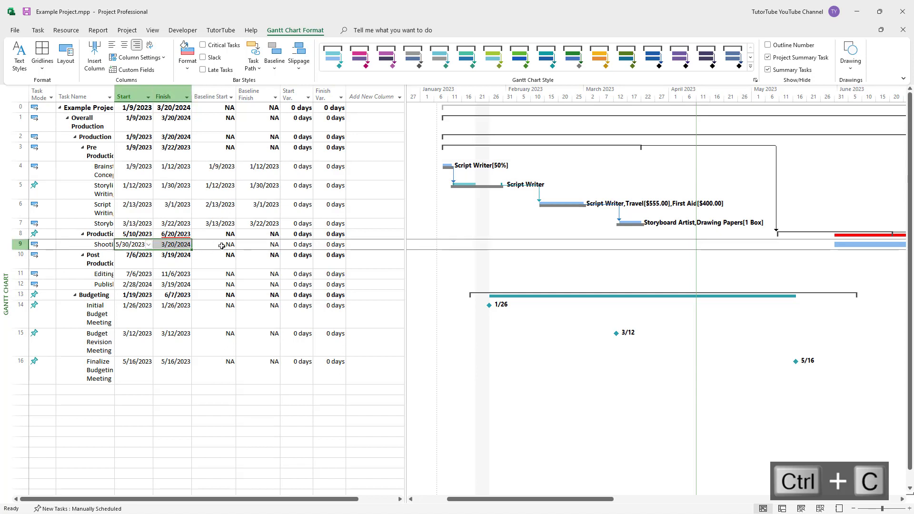
click(225, 246)
key(ctrl+v)
drag(138, 274, 179, 286)
key(ctrl+c)
click(224, 274)
key(ctrl+v)
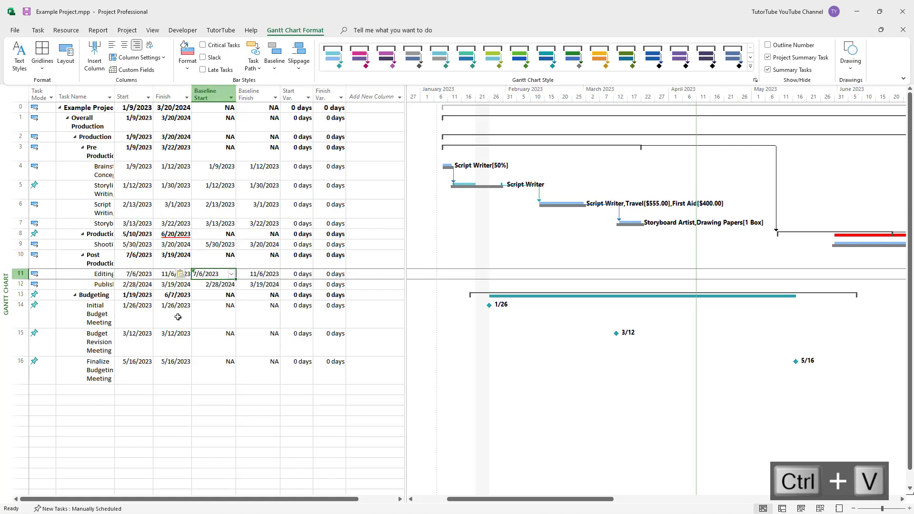
Step: Copy the Start and Finish dates of the three budget meeting milestones, tasks 14 to 16, into their Baseline Start and Baseline Finish cells
drag(141, 311, 195, 360)
key(ctrl+c)
mouse_move(130, 307)
mouse_down()
mouse_move(169, 351)
mouse_move(143, 319)
mouse_up()
key(ctrl+c)
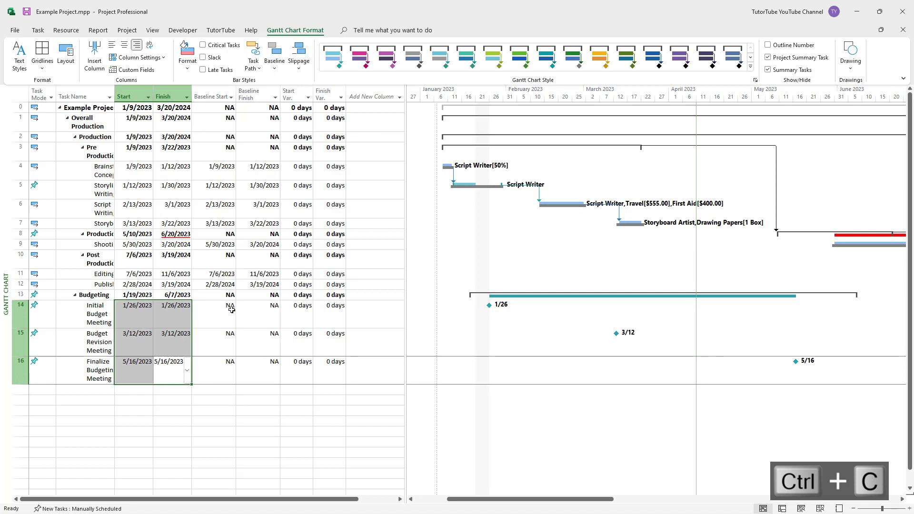
click(224, 310)
key(ctrl+v)
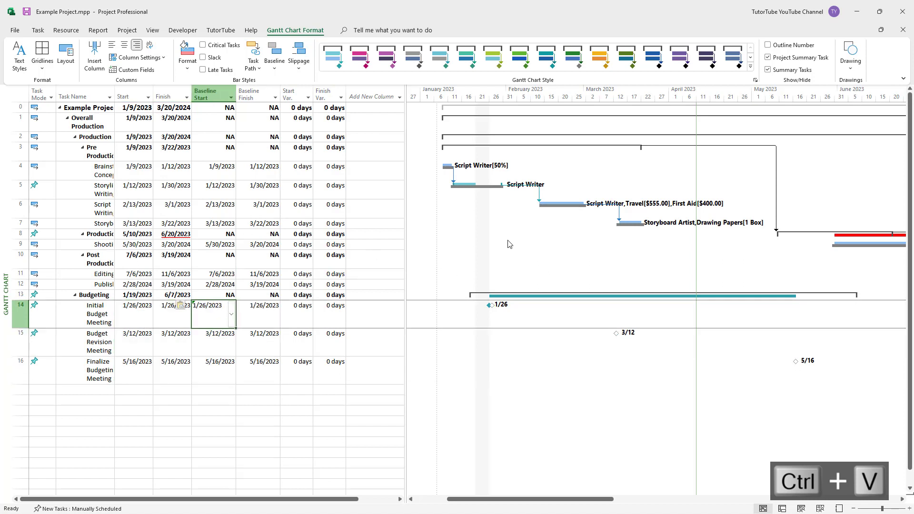
Step: Toggle the baseline bars in the Gantt chart off and back on twice
click(274, 61)
click(290, 98)
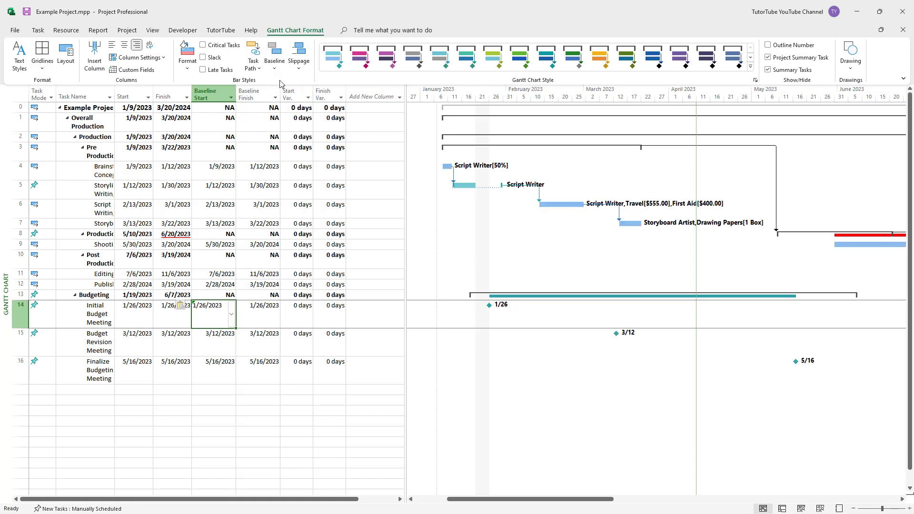
click(275, 61)
click(290, 96)
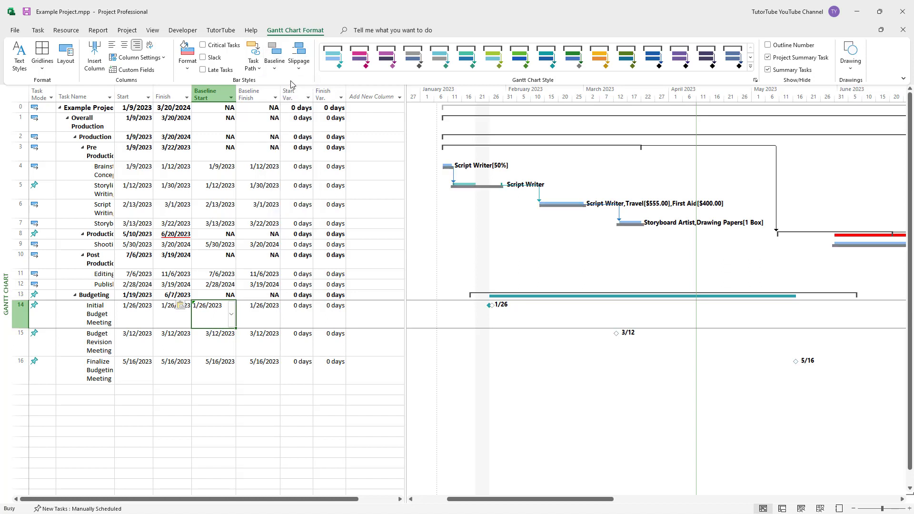
click(274, 61)
click(298, 114)
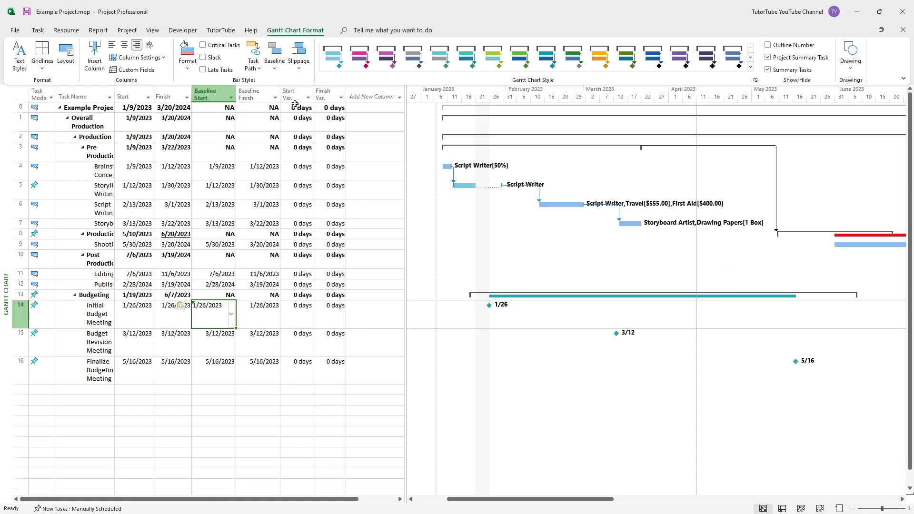
click(274, 61)
click(292, 83)
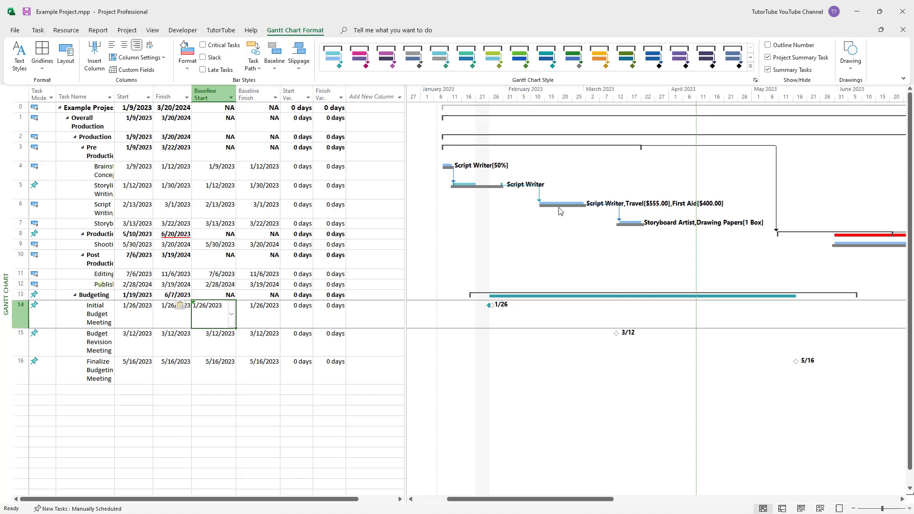
Step: Copy the Start and Finish dates of the summary rows 0 to 3 into their Baseline Start and Baseline Finish cells
click(214, 169)
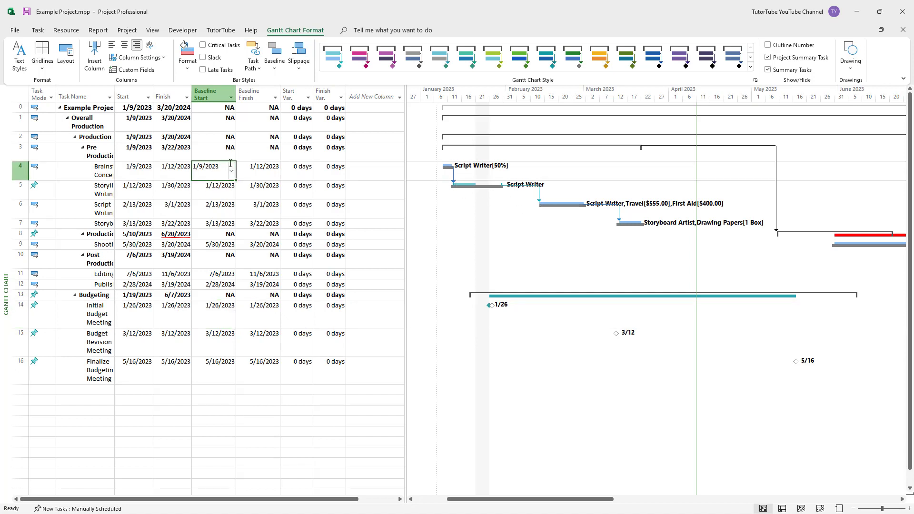
drag(137, 107, 178, 148)
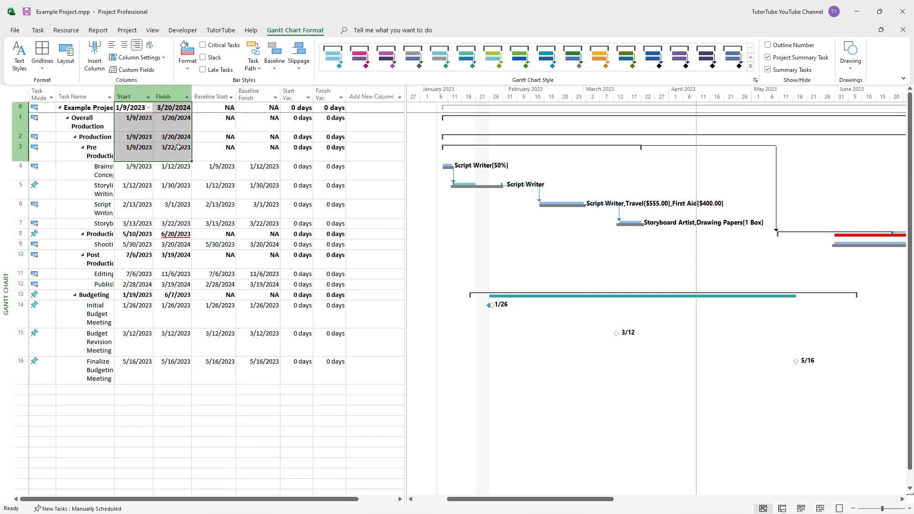
key(ctrl+c)
click(229, 108)
key(ctrl+v)
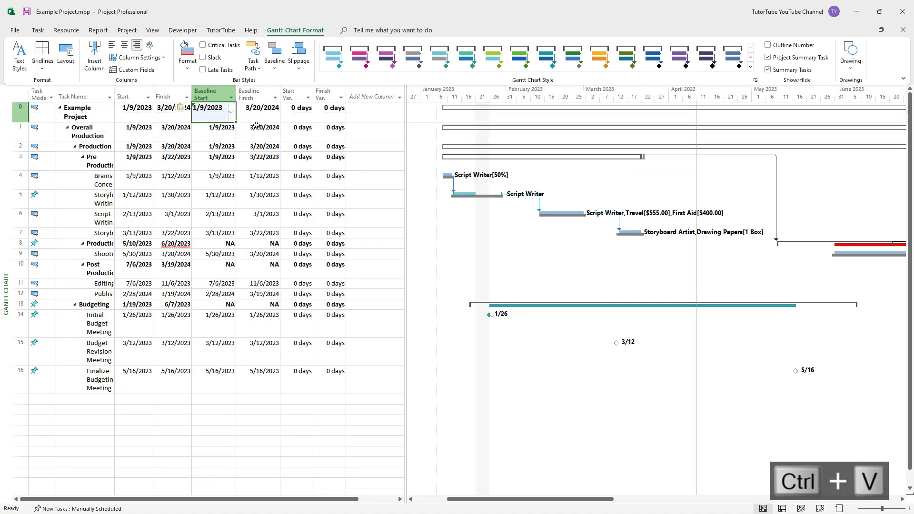
Step: Copy the Start and Finish dates of all rows, 0 to 16, into the Baseline Start and Baseline Finish columns
click(181, 245)
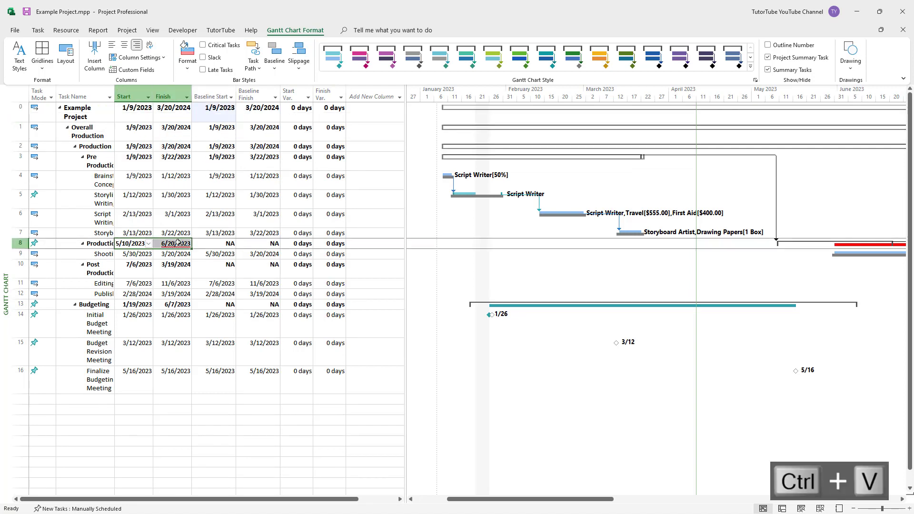
click(179, 276)
drag(133, 120, 184, 381)
key(ctrl+c)
click(221, 112)
key(ctrl+v)
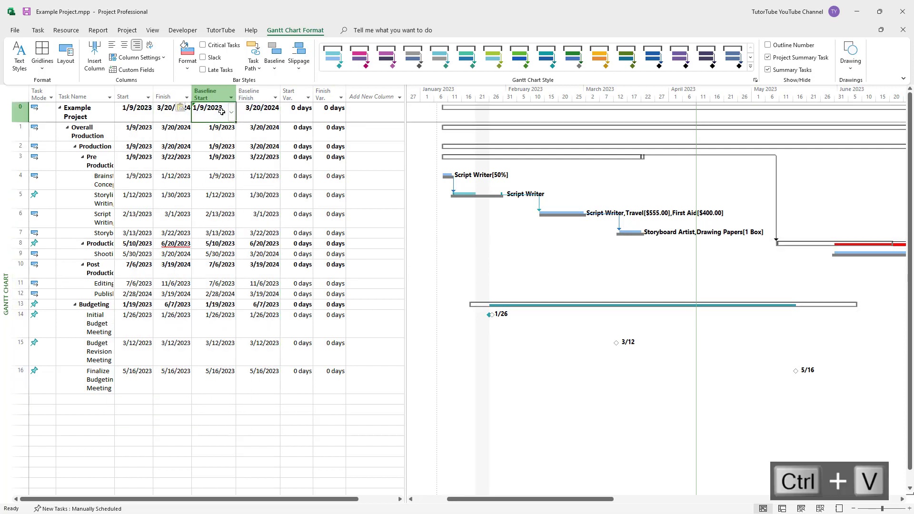
Step: Set the Start date of the Brainstorm Concept task to 1/12/2023
mouse_move(551, 500)
mouse_down()
mouse_move(669, 499)
mouse_move(569, 499)
mouse_up()
click(234, 271)
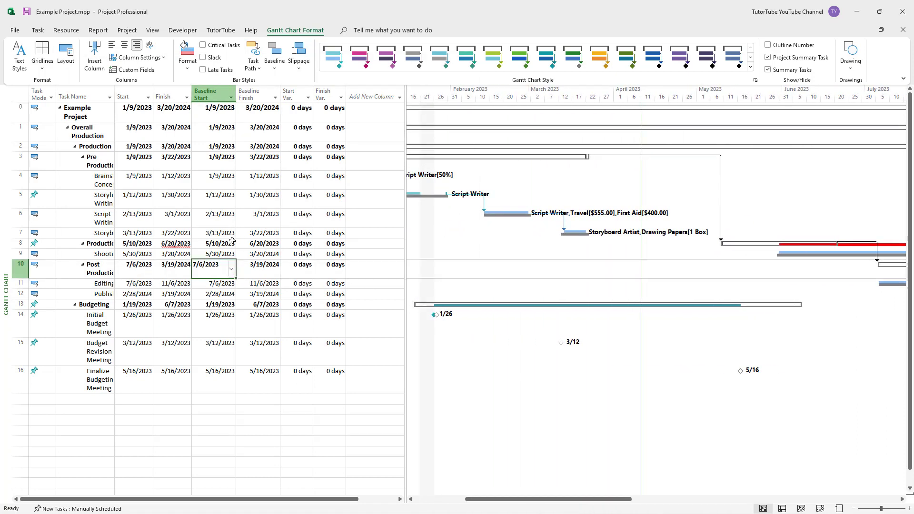
click(148, 179)
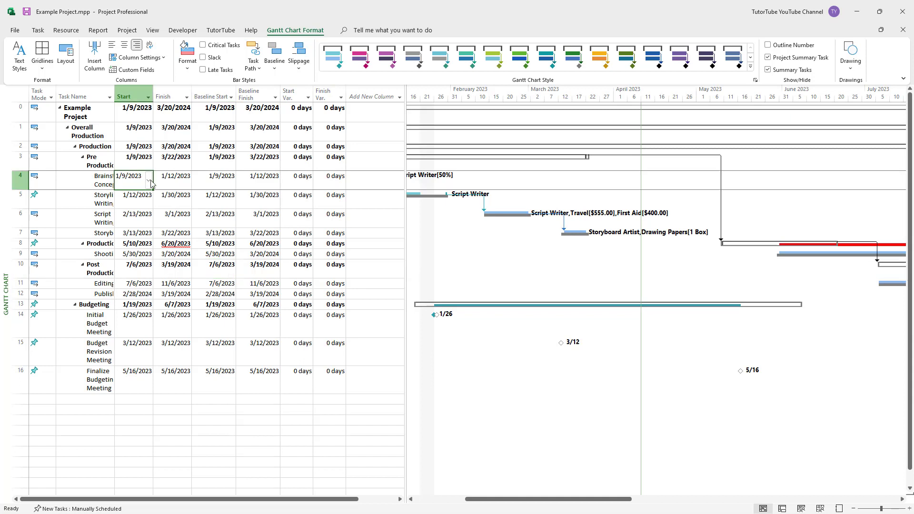
click(149, 181)
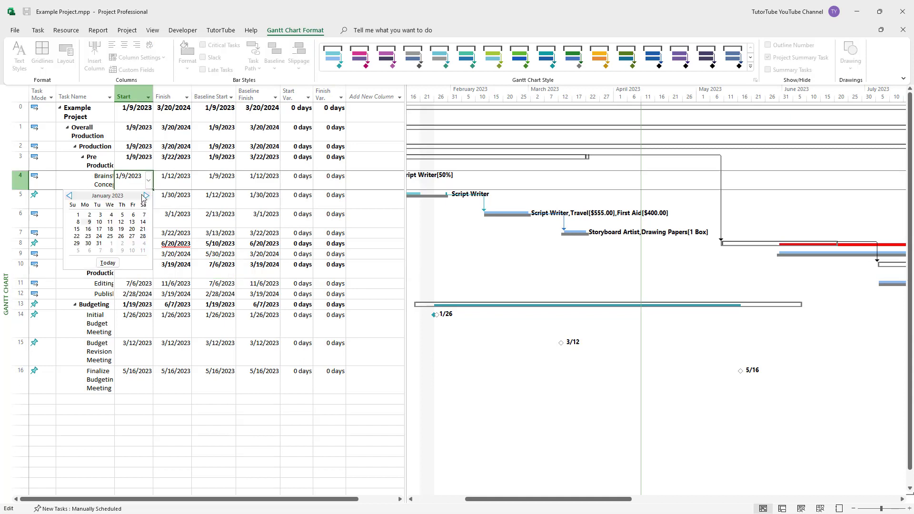
click(122, 222)
drag(598, 499, 564, 498)
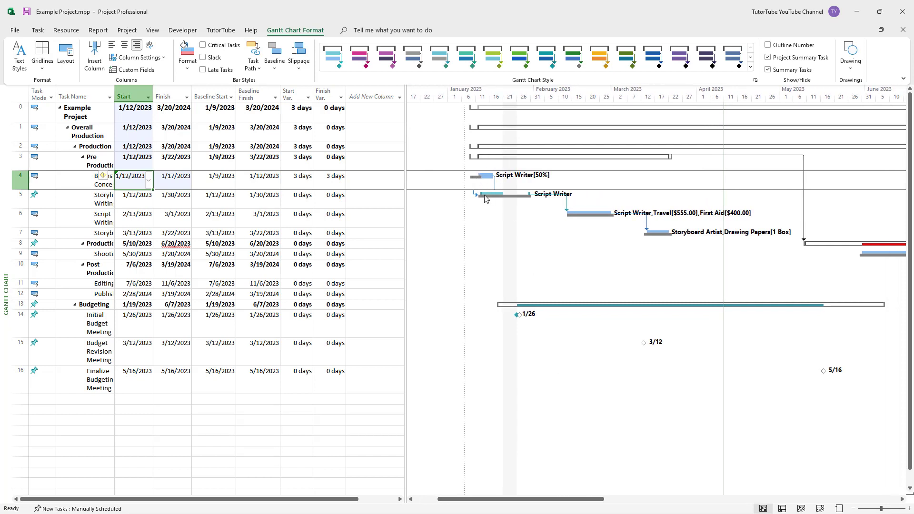
Step: Set the Start date of the Storyline Writing task to 1/16/2023
click(147, 203)
click(149, 200)
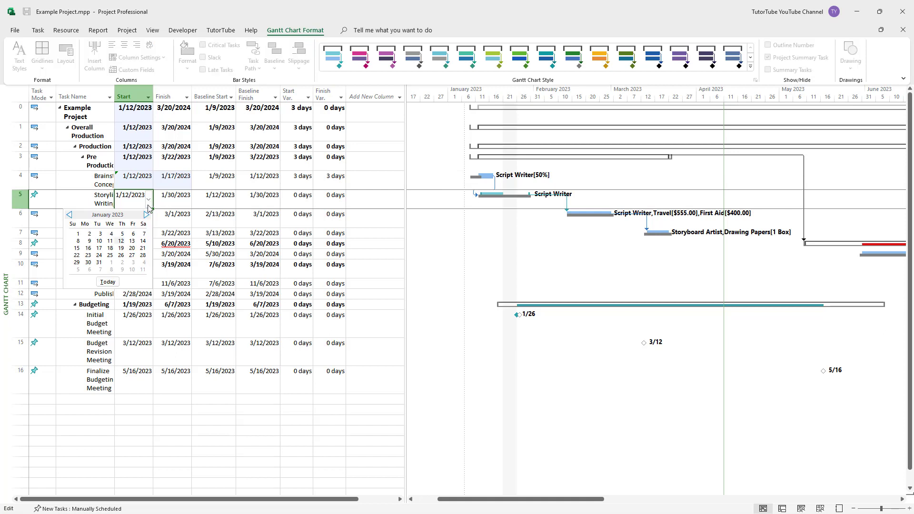
click(89, 250)
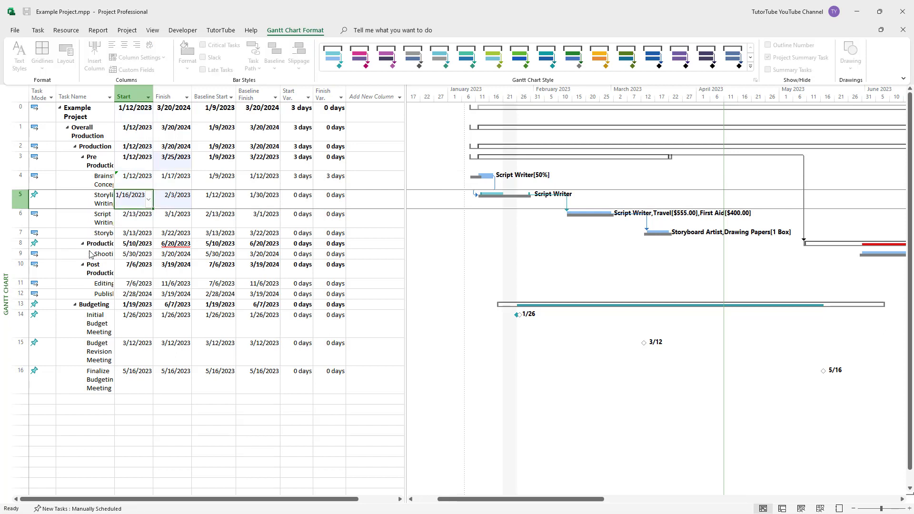
Step: Set the Start date of the Script Writing task to 2/14/2023
click(150, 223)
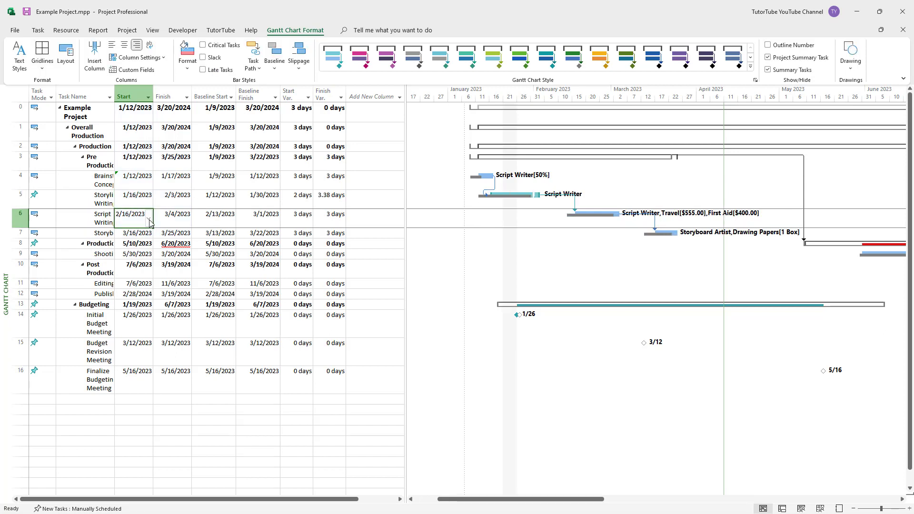
click(149, 220)
click(150, 219)
click(150, 219)
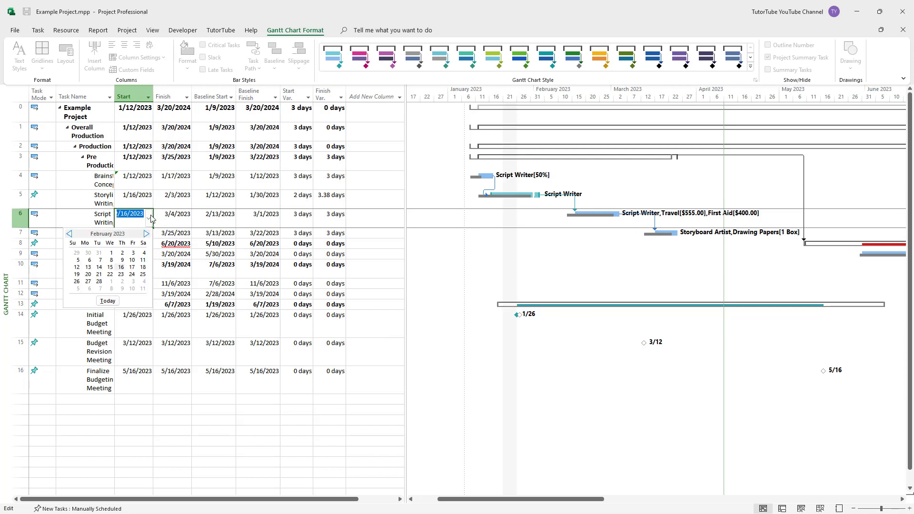
click(99, 267)
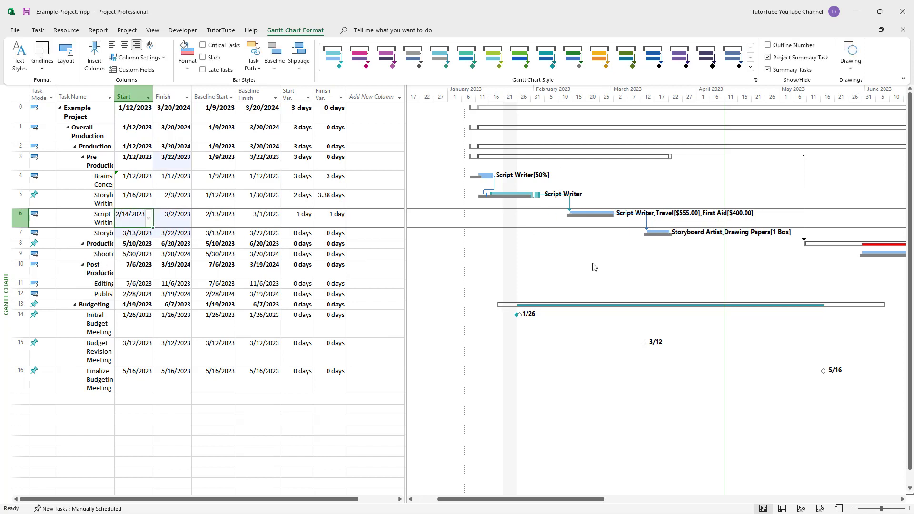
key(Return)
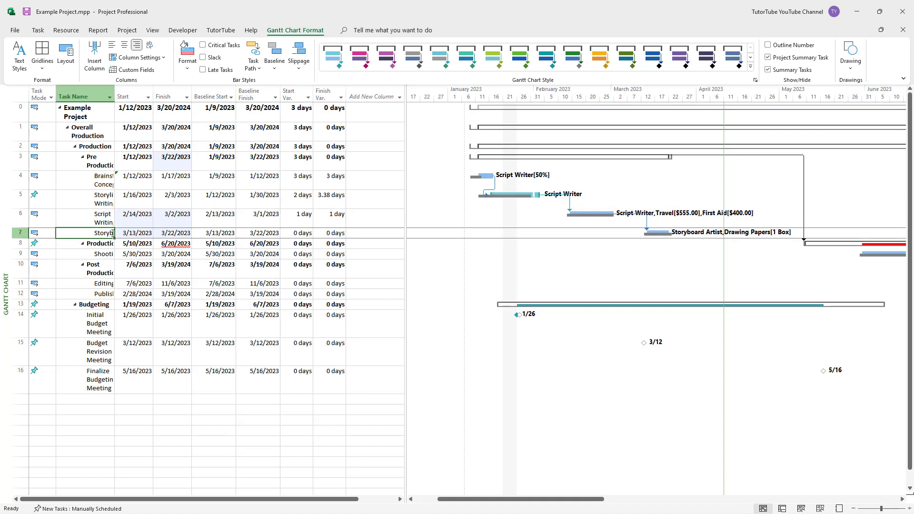
Step: Set the Start date of the Storyboarding task to 3/16/2023
click(149, 233)
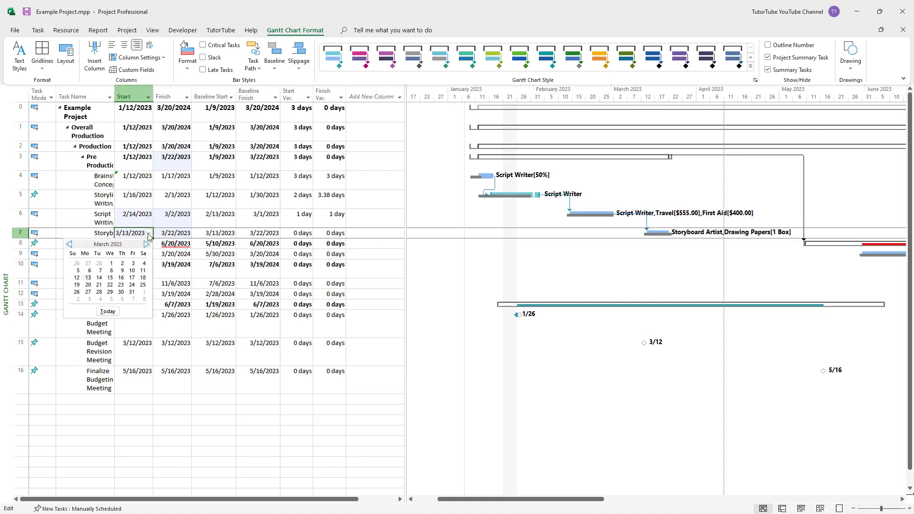
click(120, 281)
click(417, 308)
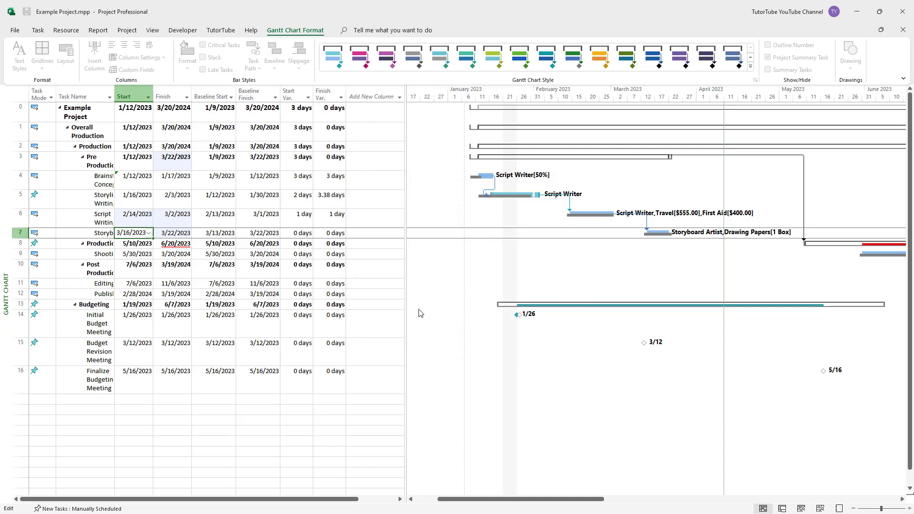
Step: Set the Start date of the Shooting task to 5/29/2023
click(106, 253)
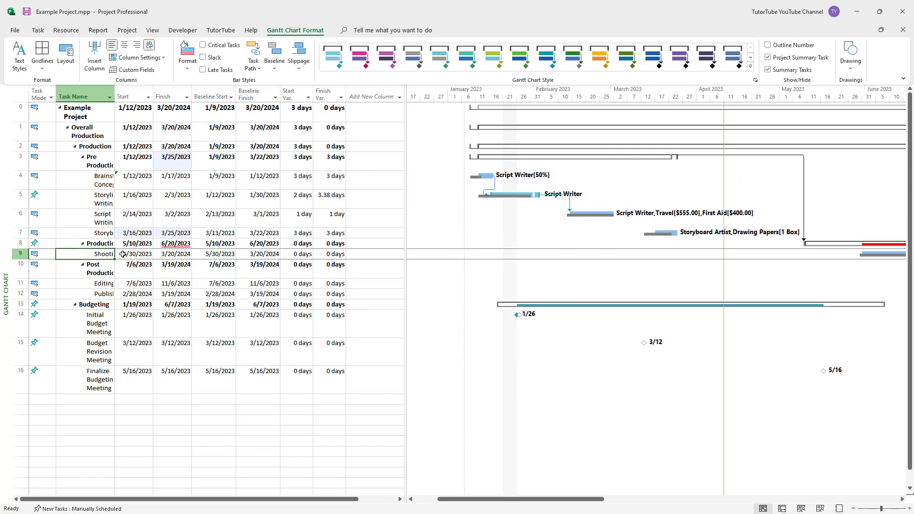
click(227, 254)
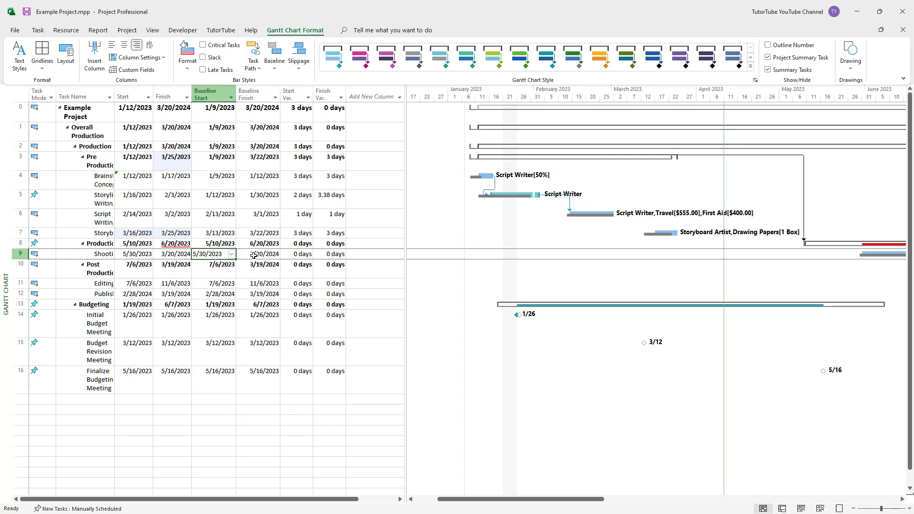
click(176, 253)
click(138, 253)
click(149, 254)
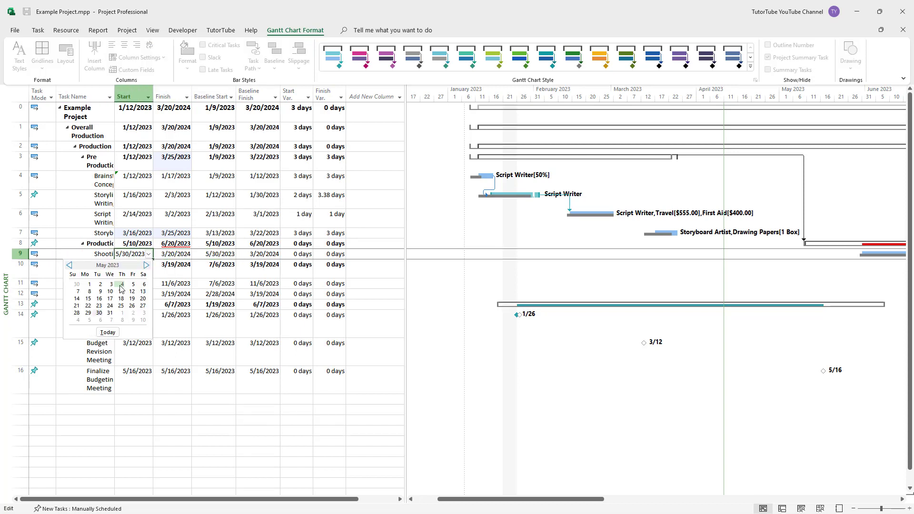
click(85, 312)
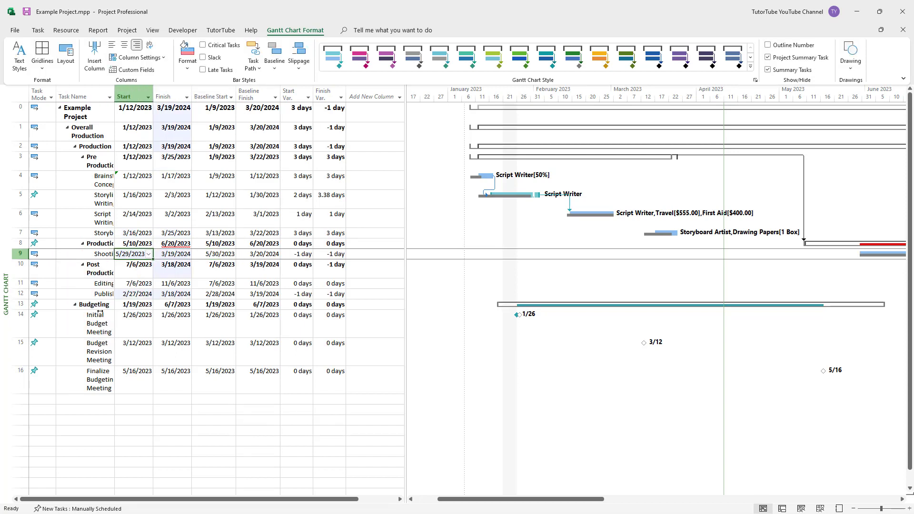
Step: Set the Start date of the Editing task to 7/12/2023 and save the project
drag(522, 499, 719, 499)
click(145, 283)
click(149, 283)
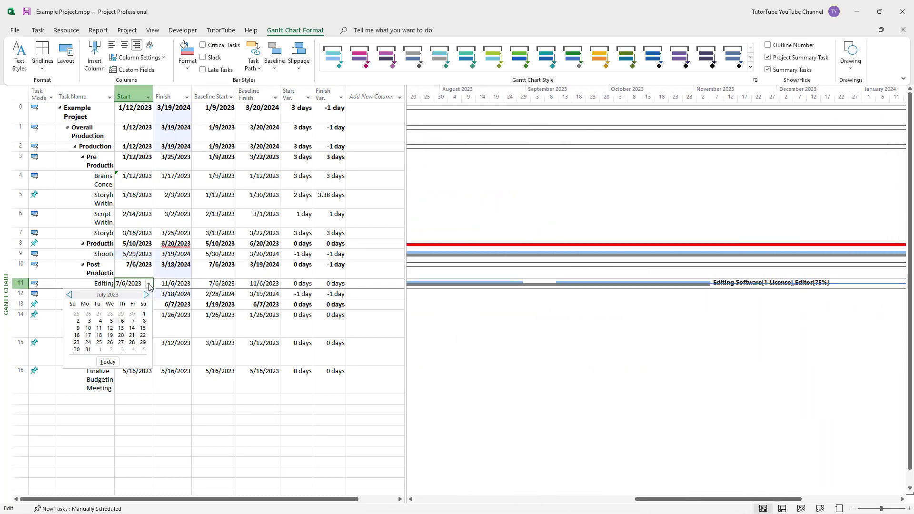
click(110, 328)
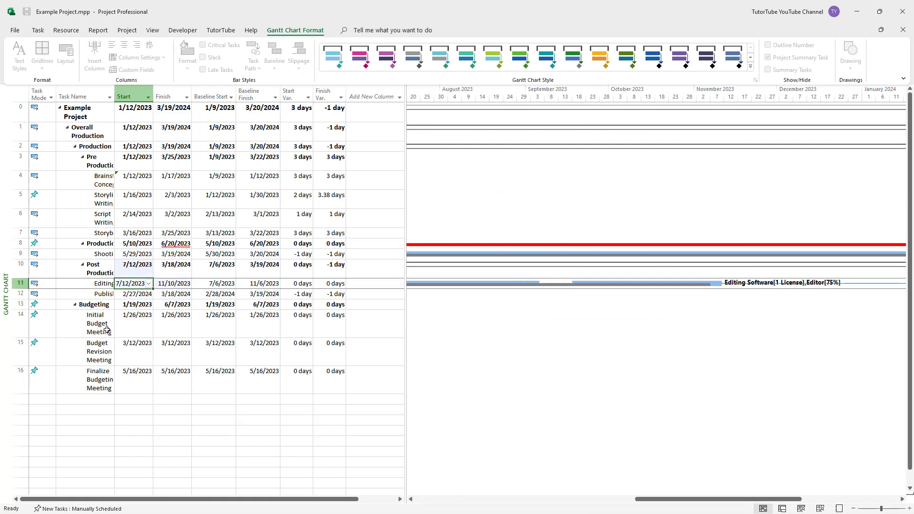
drag(743, 499, 839, 508)
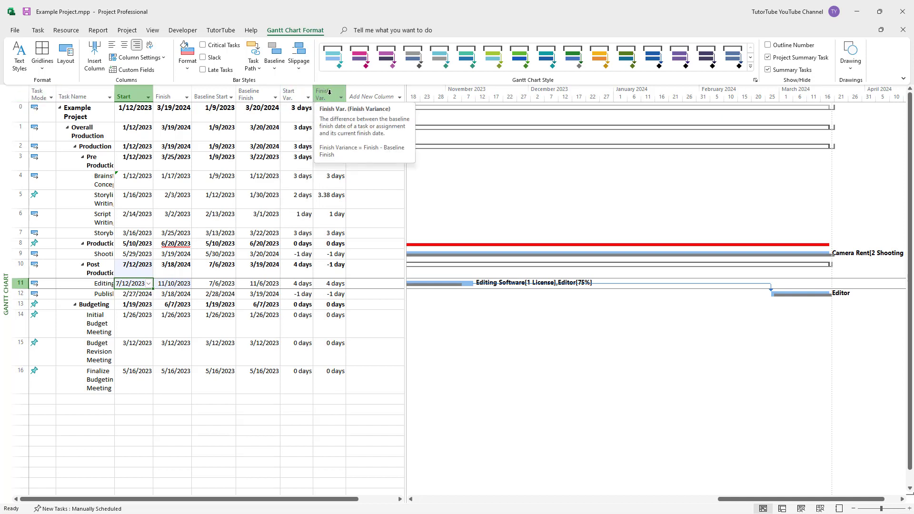
key(ctrl+s)
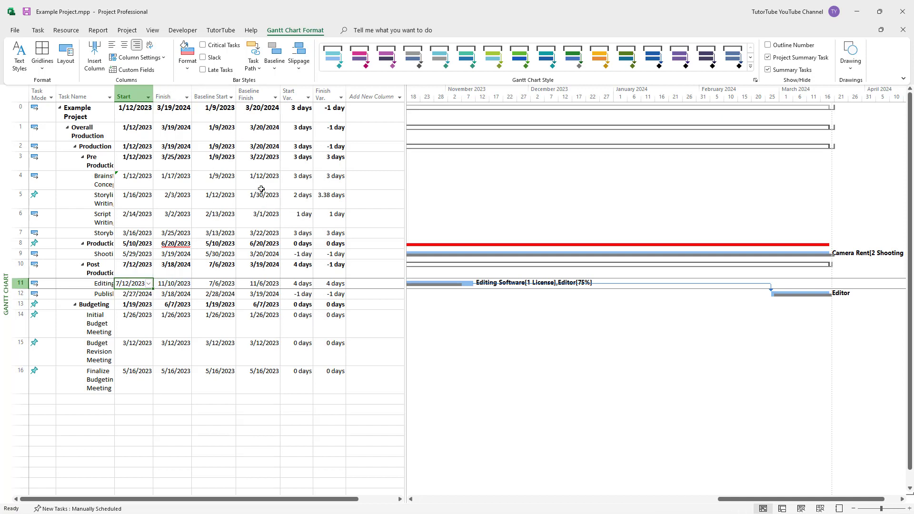
Step: Compare the baseline dates of the pre-production tasks with their current dates, and examine the start and finish variances of tasks and summary rows
click(219, 177)
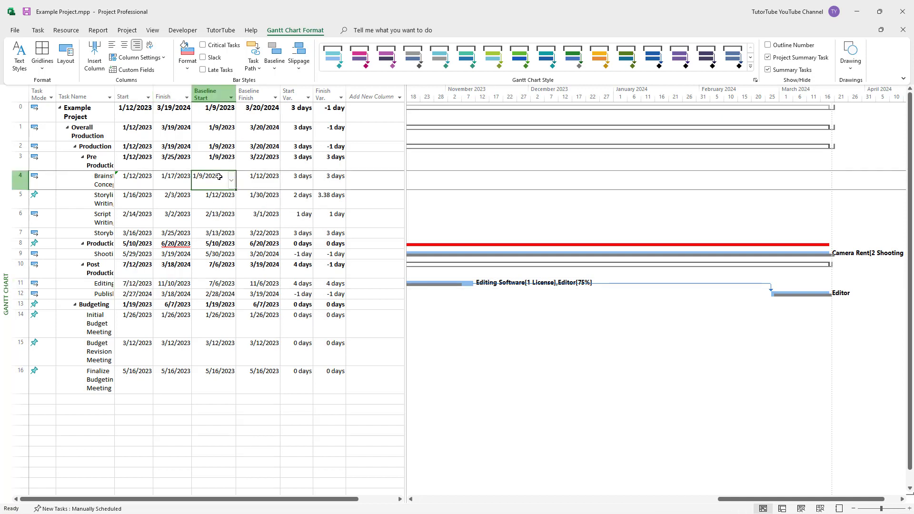
drag(219, 177, 262, 215)
drag(134, 177, 168, 217)
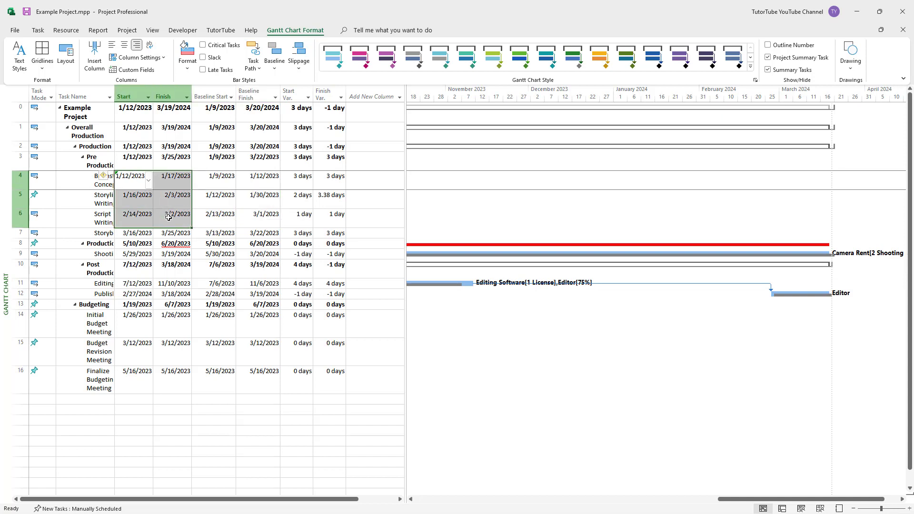
click(285, 214)
click(305, 177)
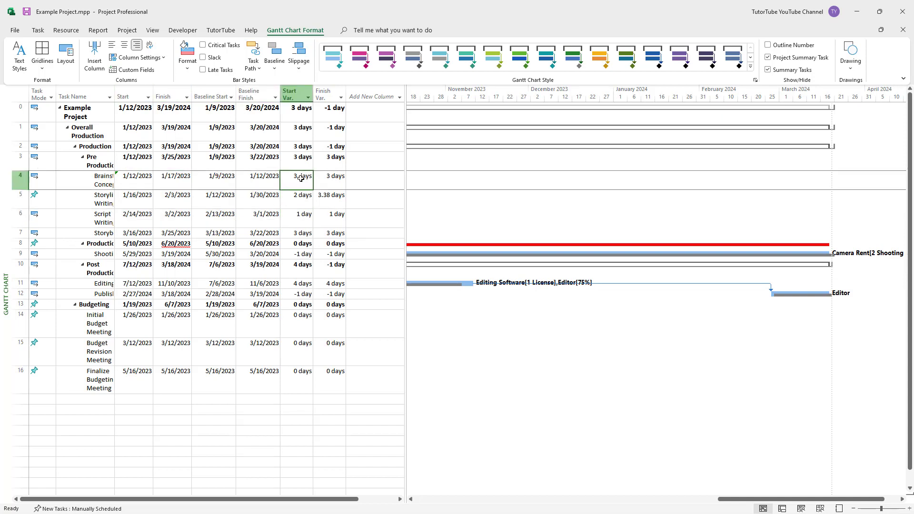
click(333, 177)
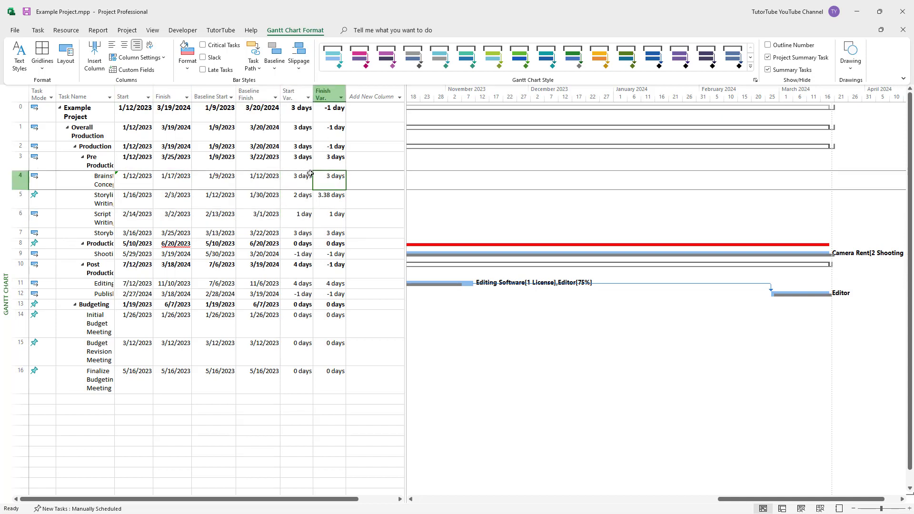
drag(298, 180, 327, 220)
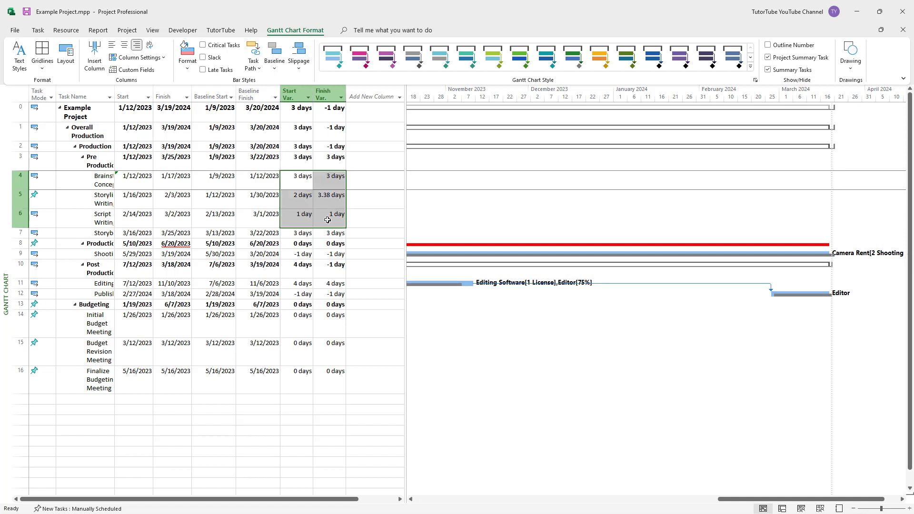
click(336, 129)
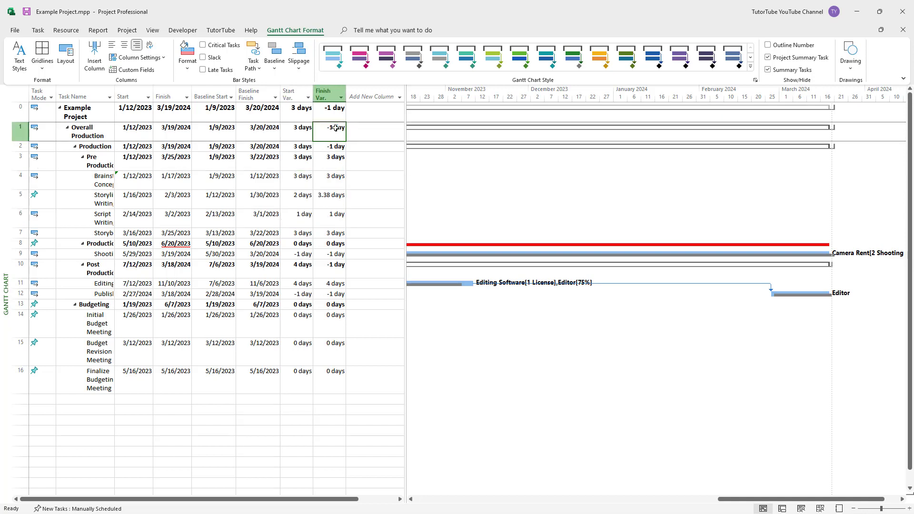
click(333, 270)
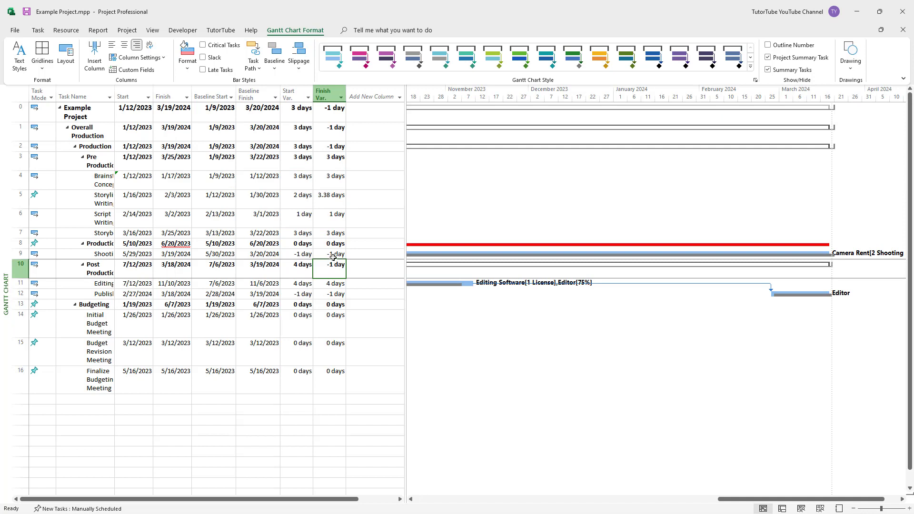